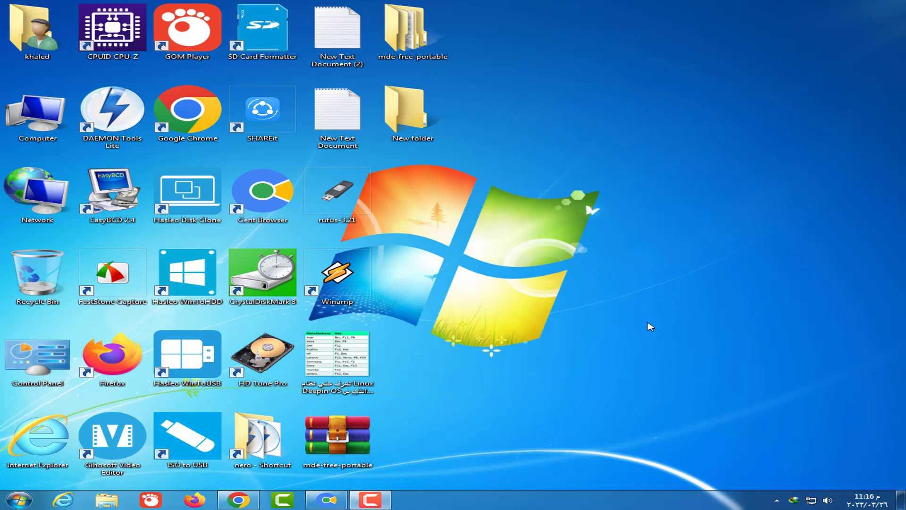
- Review the file system options for formatting Removable Disk (H:), cancel without formatting, and view the files stored on it
{"action": "double_click", "coordinate": [38, 116]}
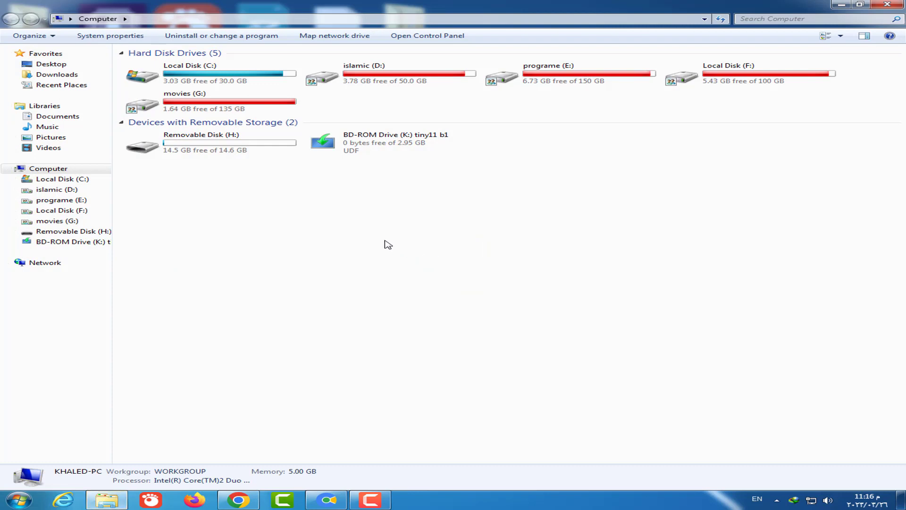
{"action": "left_click", "coordinate": [197, 144]}
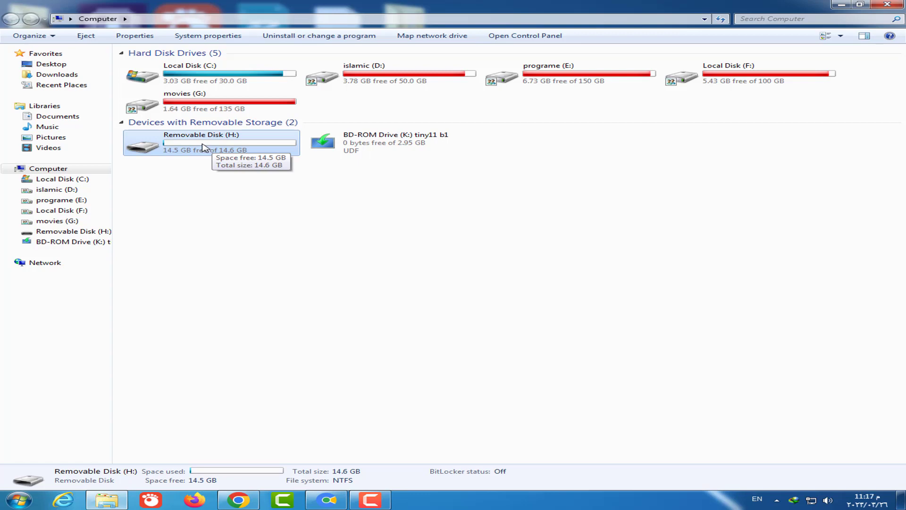
{"action": "right_click", "coordinate": [203, 147]}
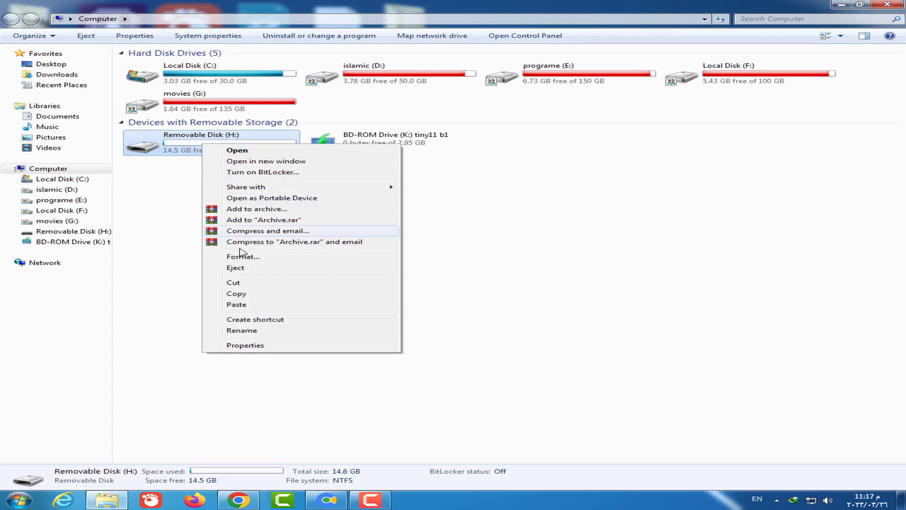
{"action": "left_click", "coordinate": [273, 263]}
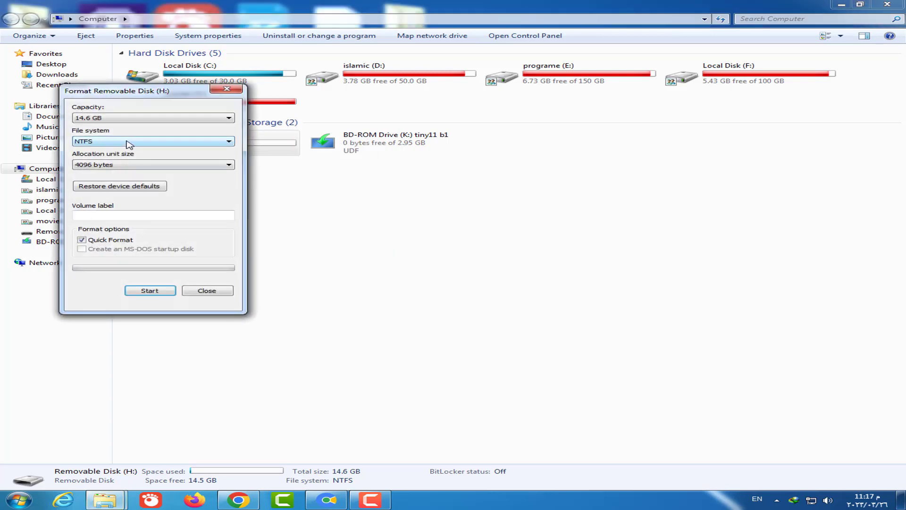
{"action": "left_click", "coordinate": [128, 141]}
{"action": "left_click", "coordinate": [227, 92]}
{"action": "left_click", "coordinate": [220, 291]}
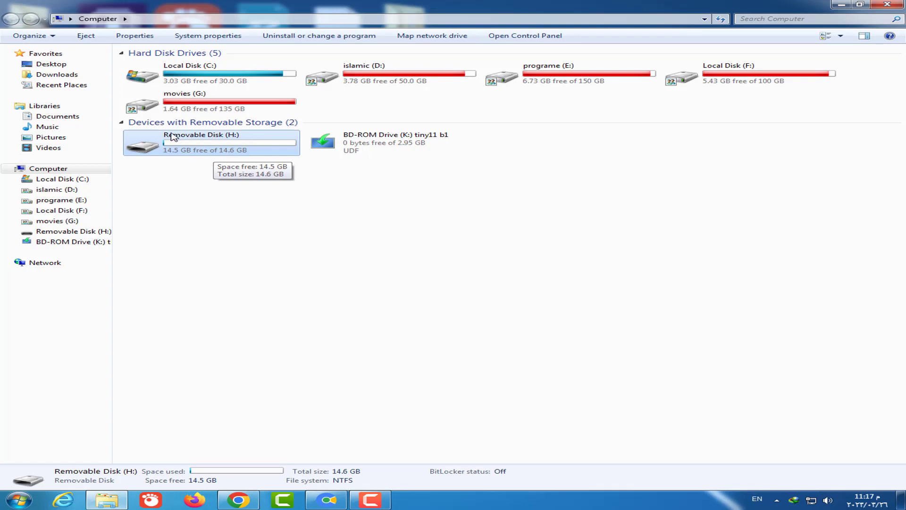
{"action": "double_click", "coordinate": [237, 144]}
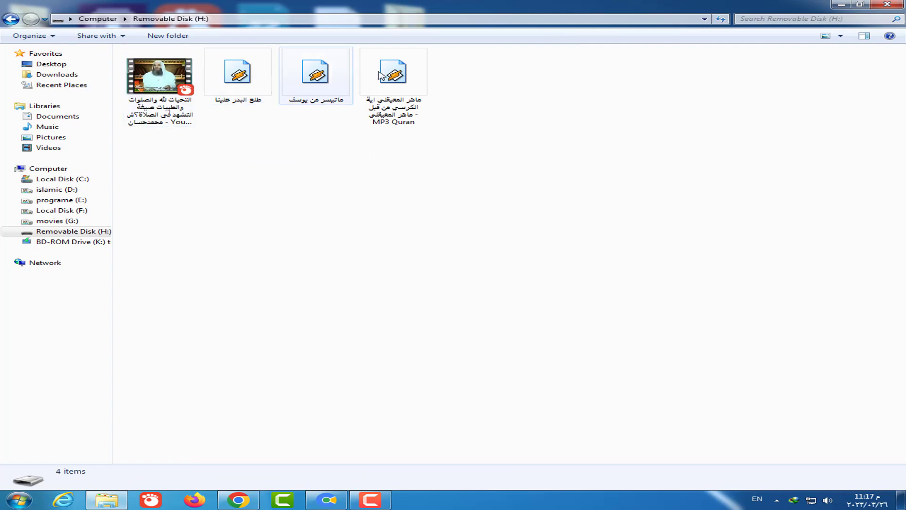
{"action": "left_click", "coordinate": [16, 20]}
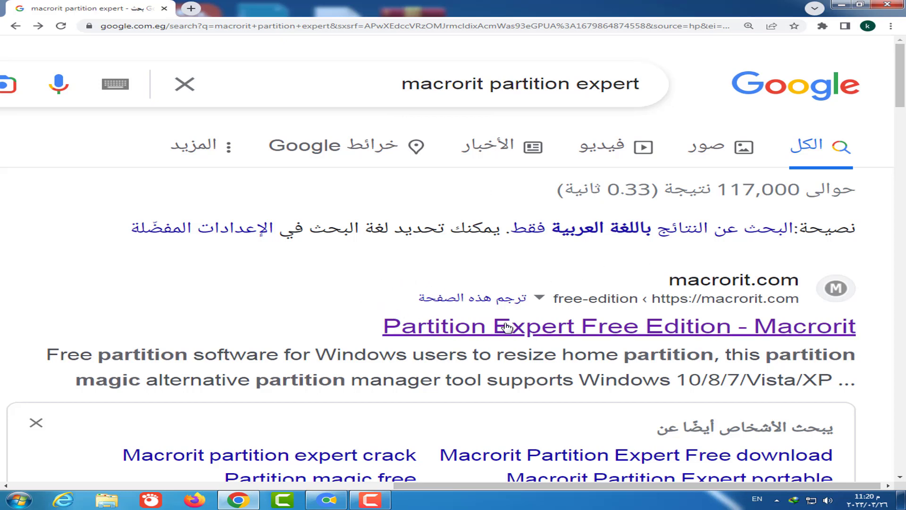
- Go to the Partition Expert Free Edition download page on macrorit.com and locate the free edition's Portable Edition download
{"action": "left_click", "coordinate": [568, 334]}
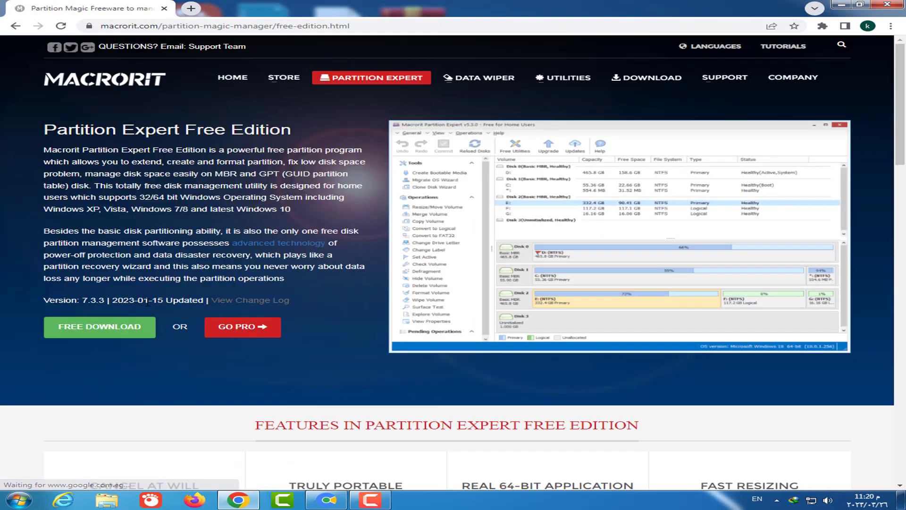
{"action": "left_click", "coordinate": [103, 333]}
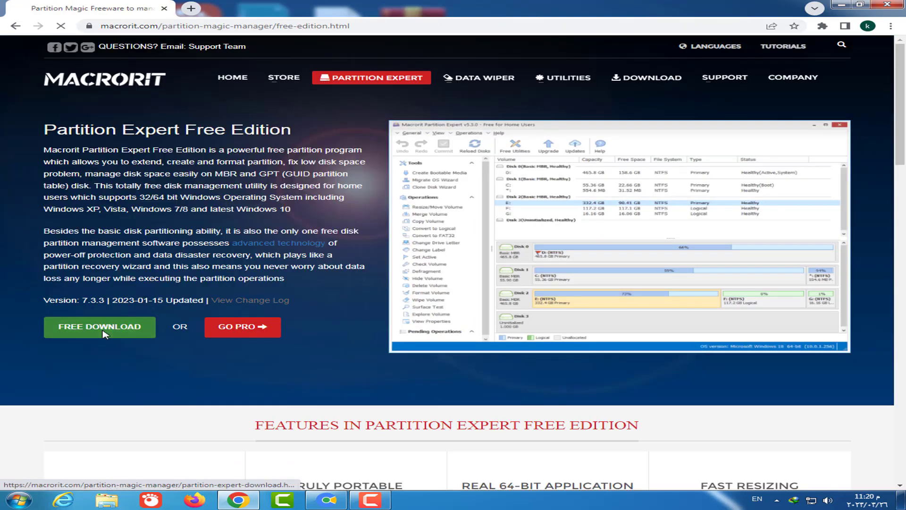
{"action": "scroll", "coordinate": [236, 311], "scroll_direction": "down", "scroll_amount": 7}
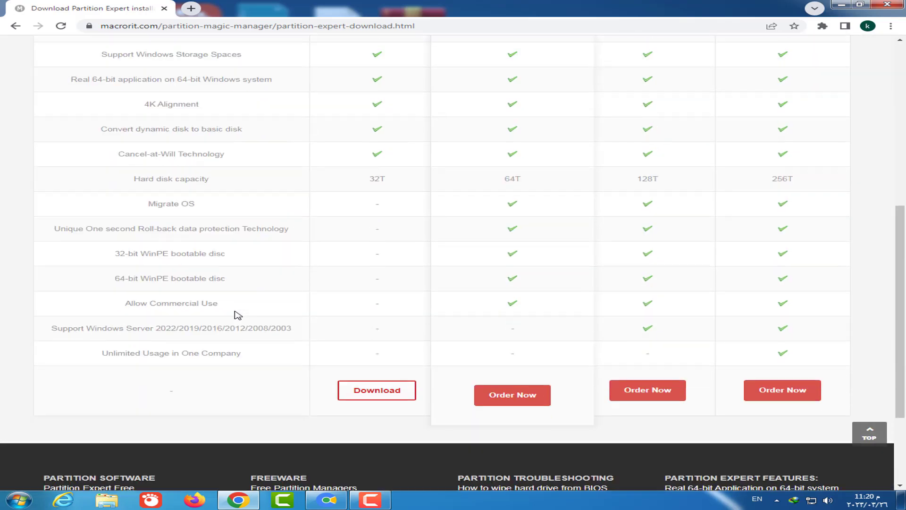
{"action": "mouse_move", "coordinate": [368, 392]}
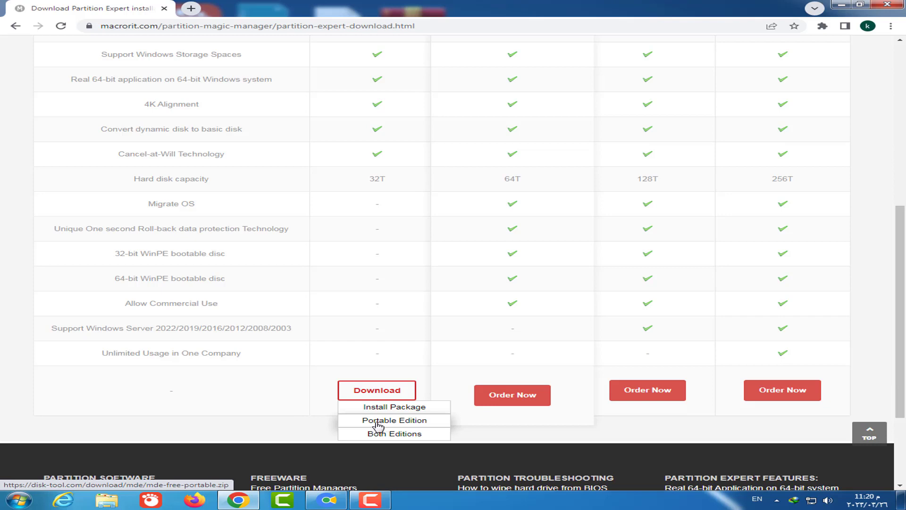
{"action": "left_click", "coordinate": [890, 6]}
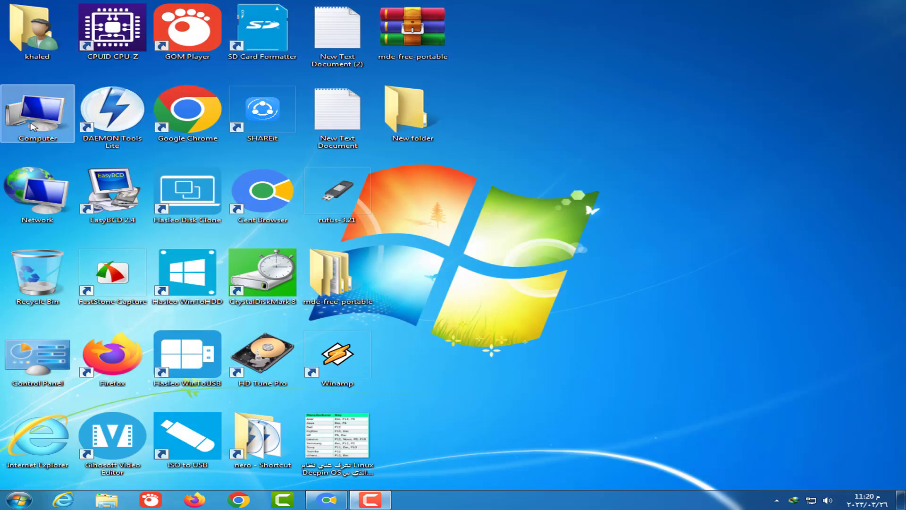
- Check the computer's system type in its system properties
{"action": "right_click", "coordinate": [33, 127]}
{"action": "left_click", "coordinate": [81, 218]}
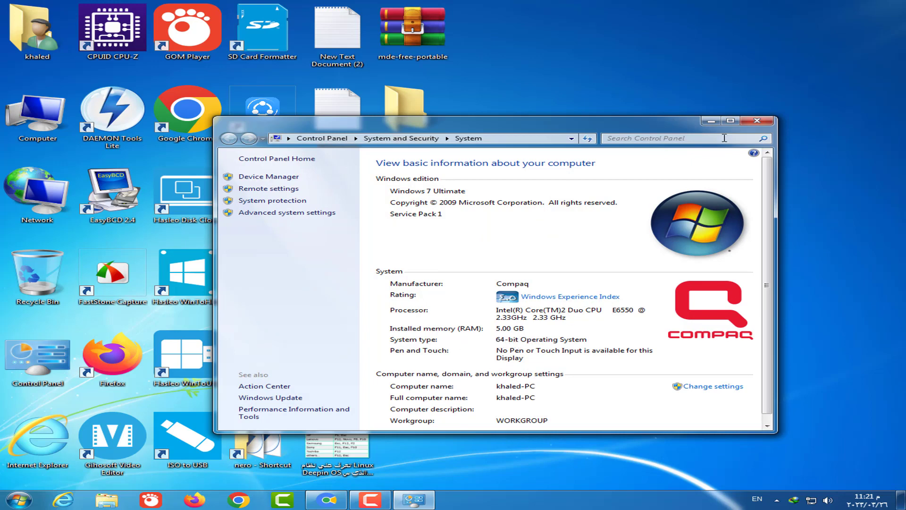
{"action": "left_click", "coordinate": [758, 121]}
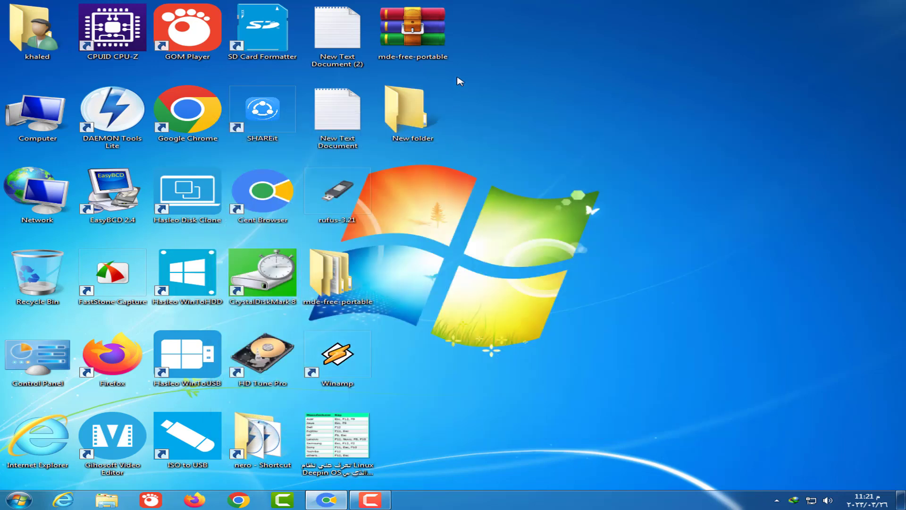
- Launch the dm application from the x64 folder inside the mde-free-portable folder on the desktop
{"action": "right_click", "coordinate": [403, 43]}
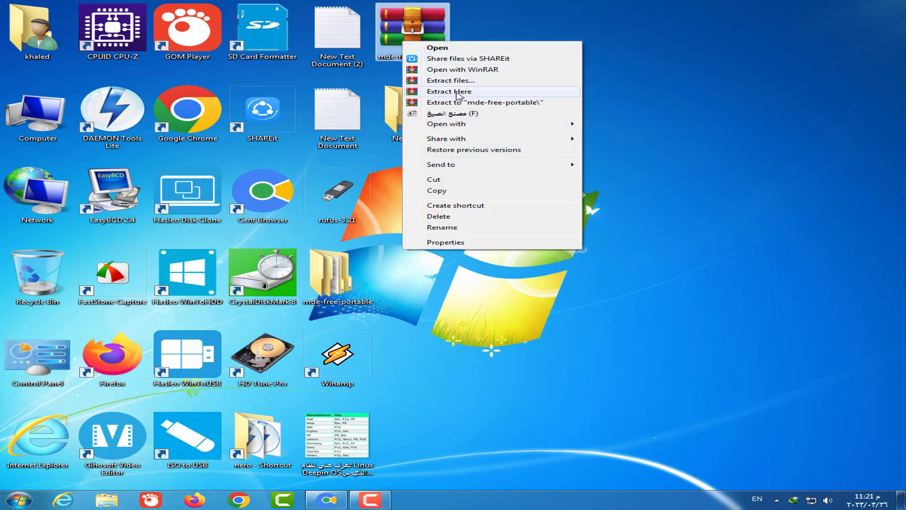
{"action": "double_click", "coordinate": [347, 283]}
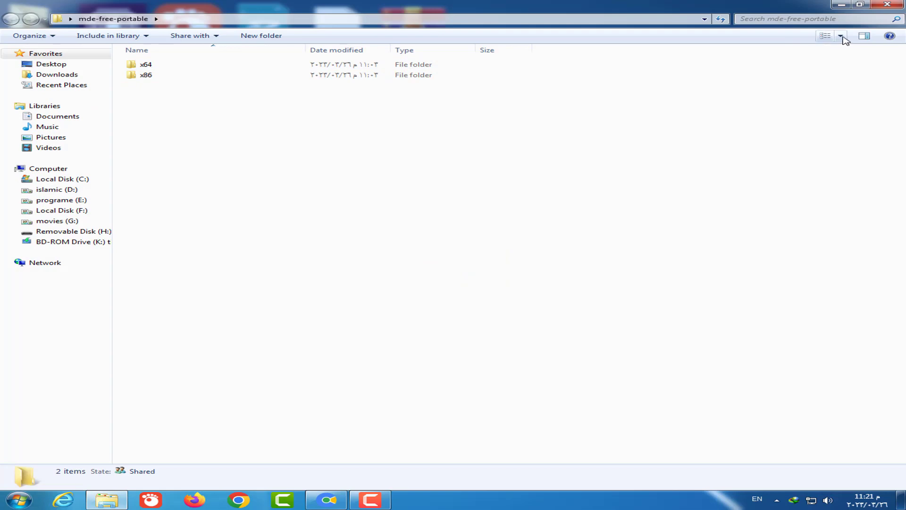
{"action": "left_click", "coordinate": [843, 37]}
{"action": "left_click", "coordinate": [837, 29]}
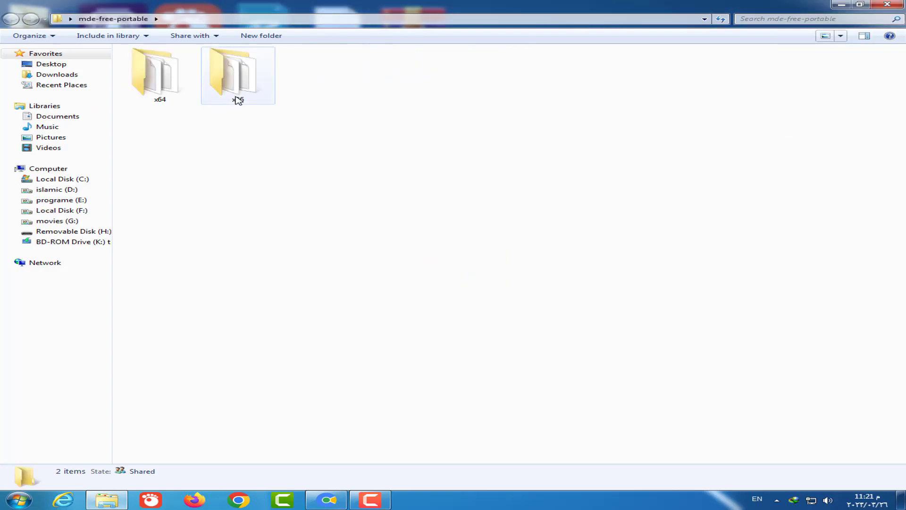
{"action": "double_click", "coordinate": [163, 80]}
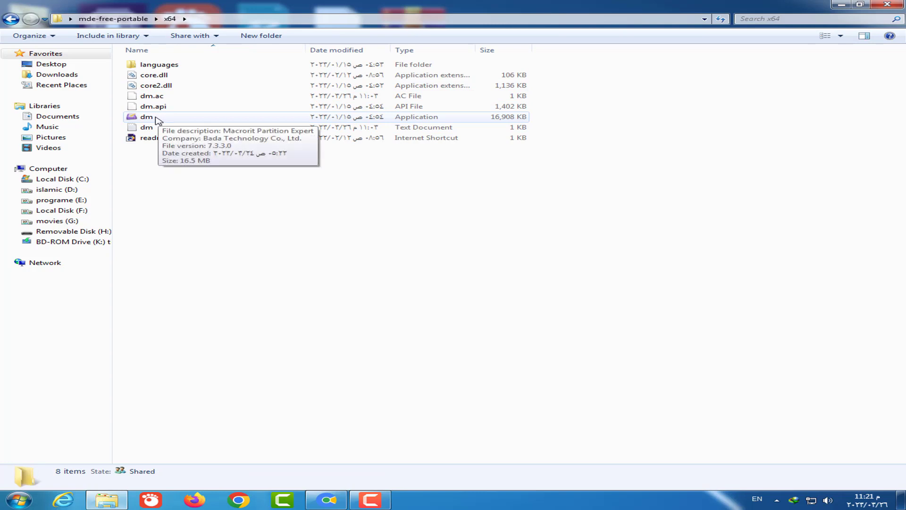
{"action": "left_click", "coordinate": [157, 121]}
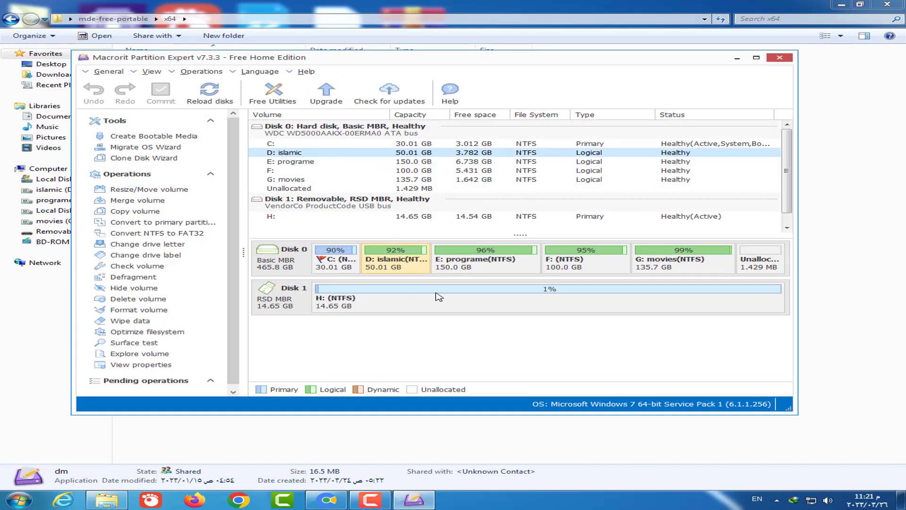
- Queue a conversion of volume H: on Disk 1 from NTFS to FAT32
{"action": "left_click", "coordinate": [367, 302]}
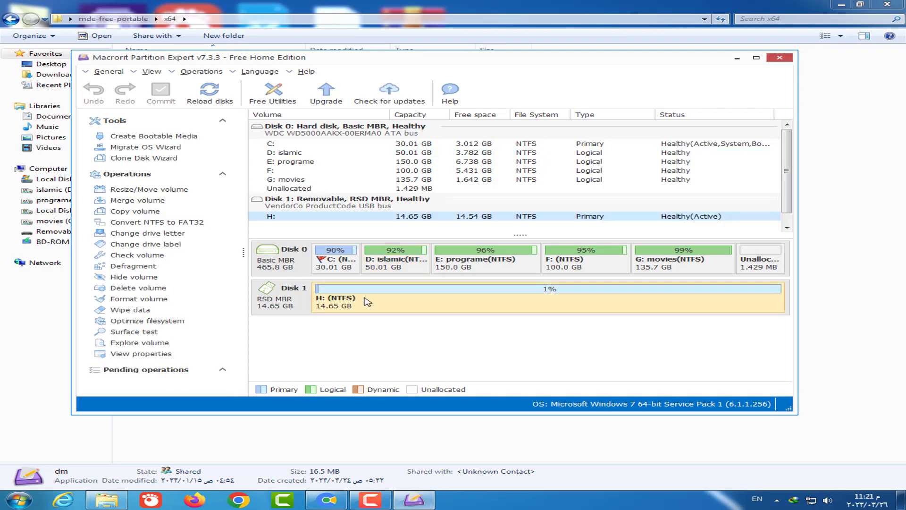
{"action": "right_click", "coordinate": [367, 302]}
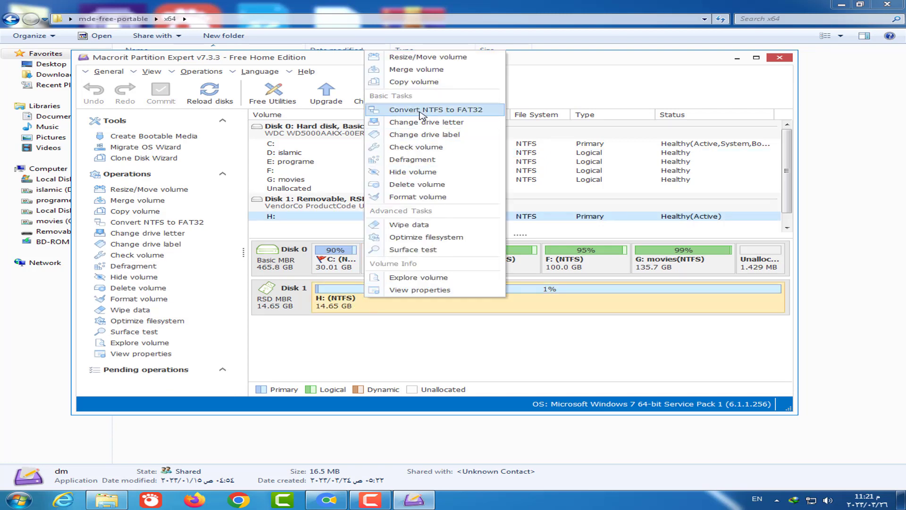
{"action": "left_click", "coordinate": [457, 113]}
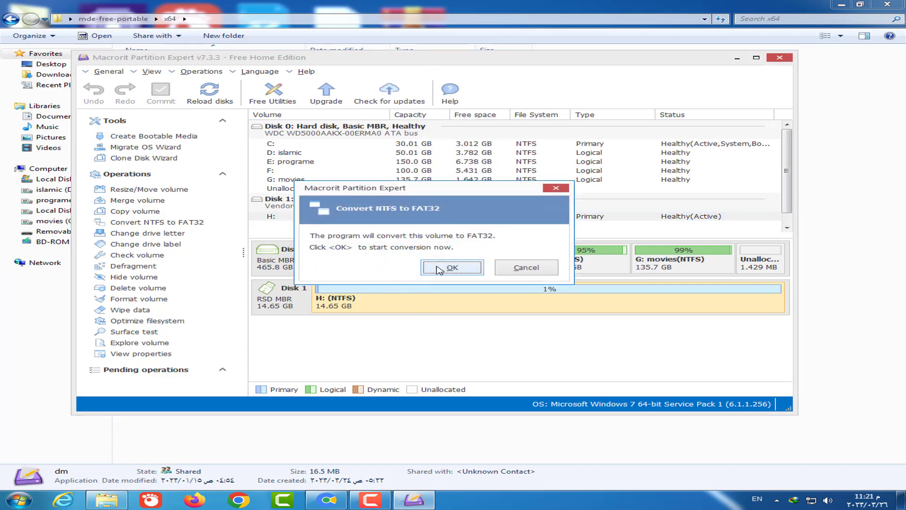
{"action": "left_click", "coordinate": [452, 267]}
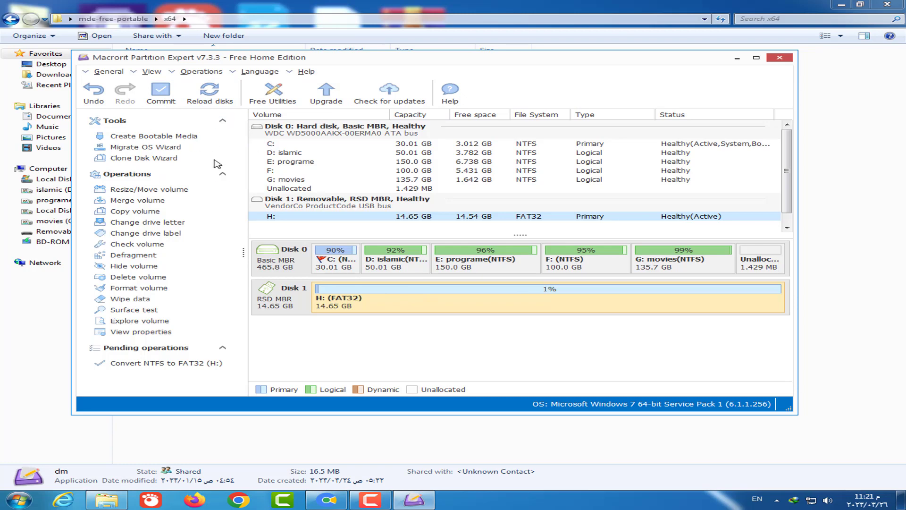
- Switch the interface language to Arabic
{"action": "left_click", "coordinate": [263, 74]}
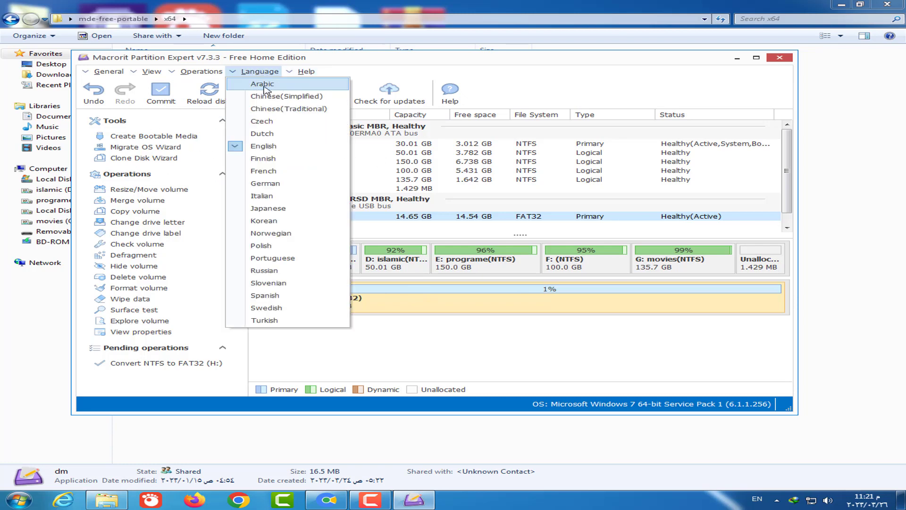
{"action": "left_click", "coordinate": [273, 86]}
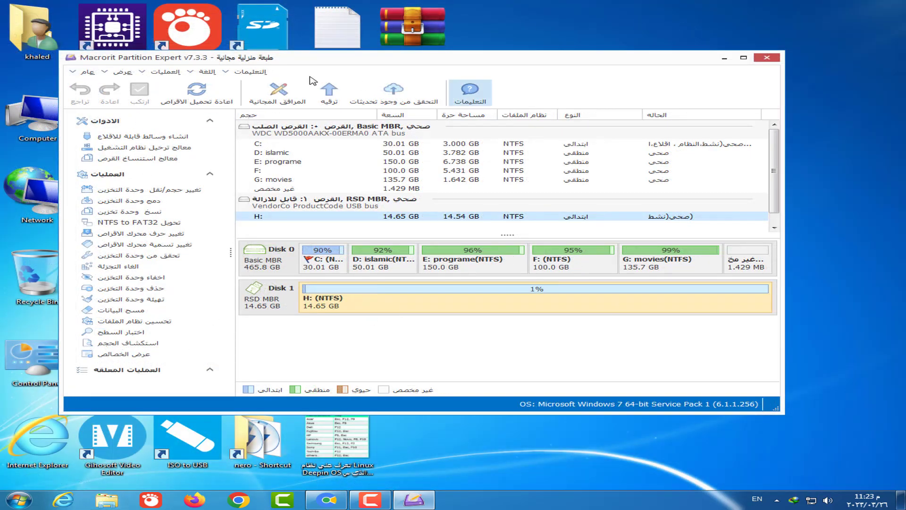
- Convert volume H: on Disk 1 from NTFS to FAT32, commit the pending operation, and close the partition program
{"action": "right_click", "coordinate": [388, 302]}
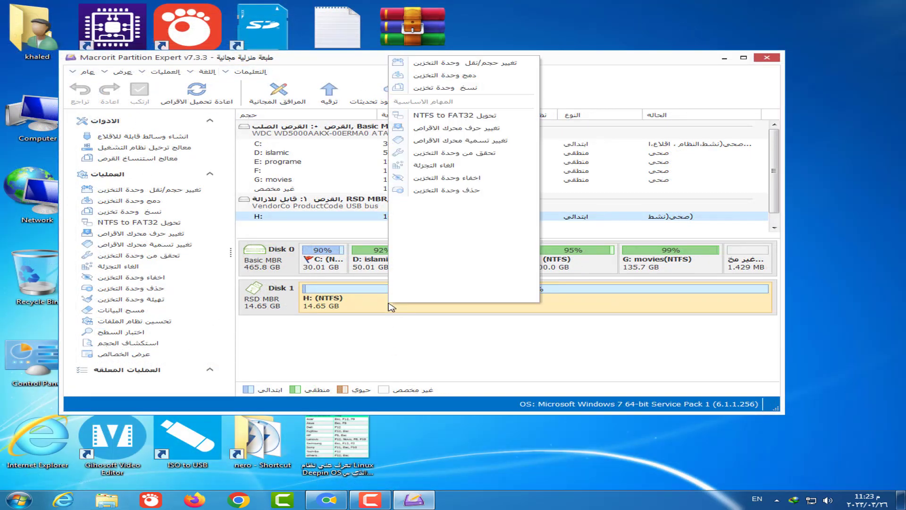
{"action": "left_click", "coordinate": [479, 118]}
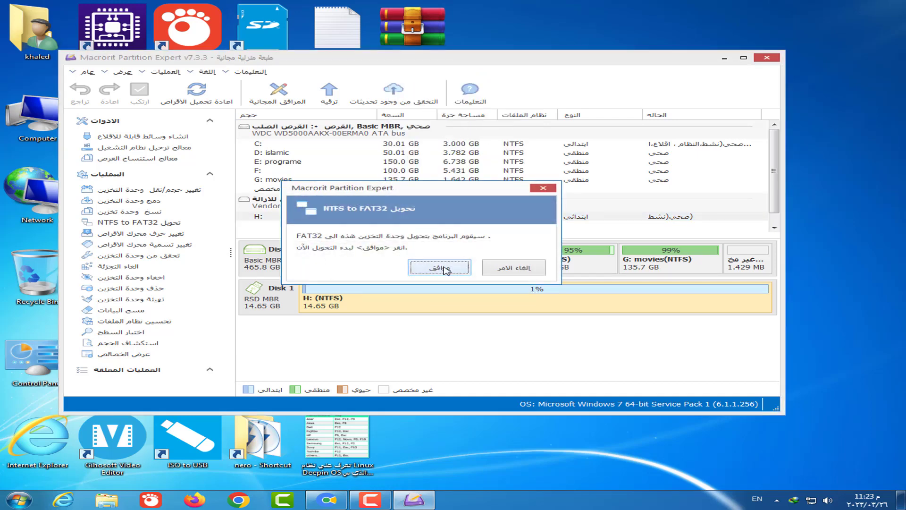
{"action": "left_click", "coordinate": [431, 272]}
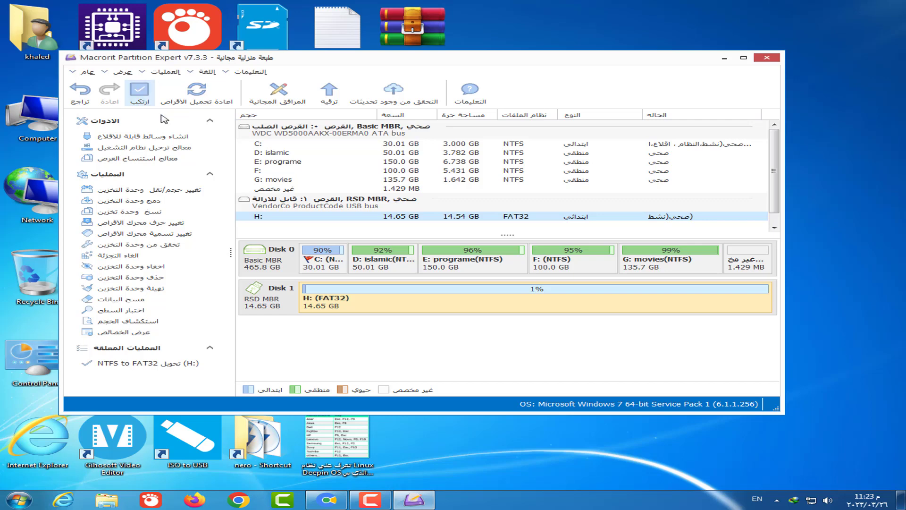
{"action": "left_click", "coordinate": [141, 94]}
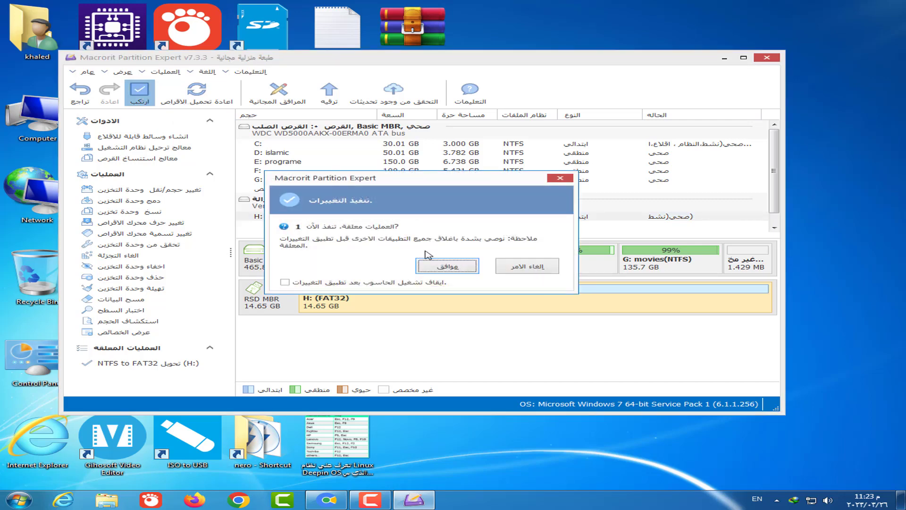
{"action": "left_click", "coordinate": [447, 267]}
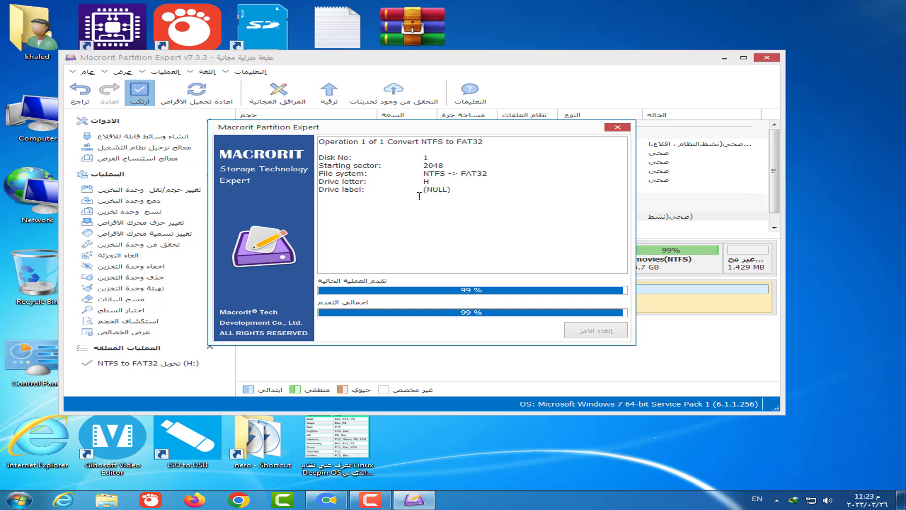
{"action": "left_click", "coordinate": [420, 249]}
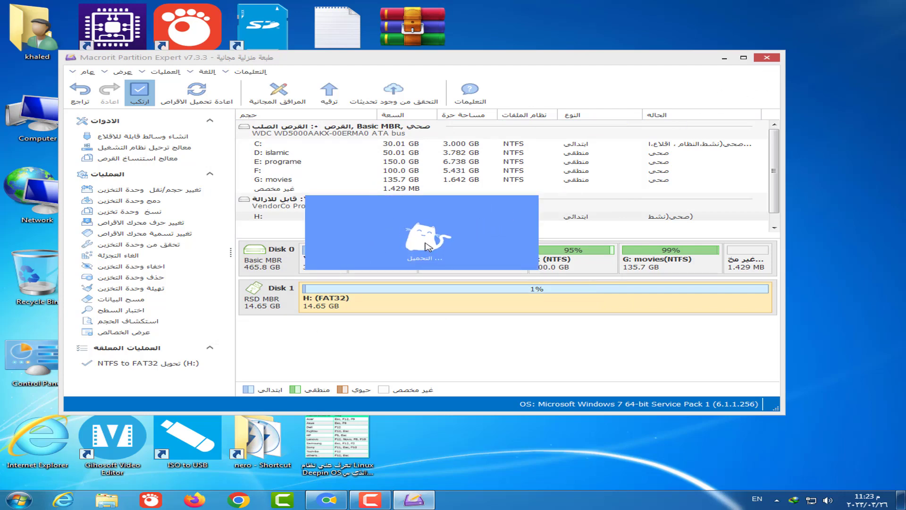
{"action": "left_click", "coordinate": [767, 57]}
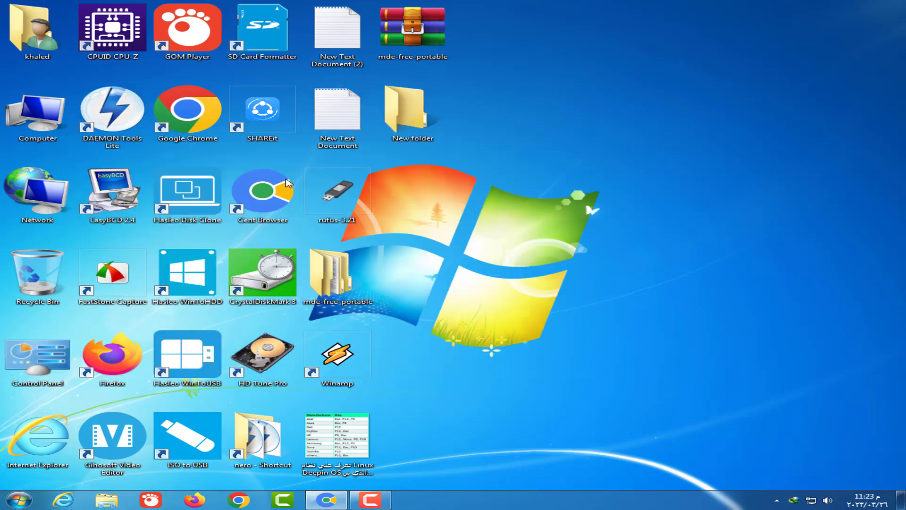
- Open Removable Disk (H:) from Computer to check the files stored on it
{"action": "double_click", "coordinate": [35, 113]}
{"action": "left_click", "coordinate": [218, 150]}
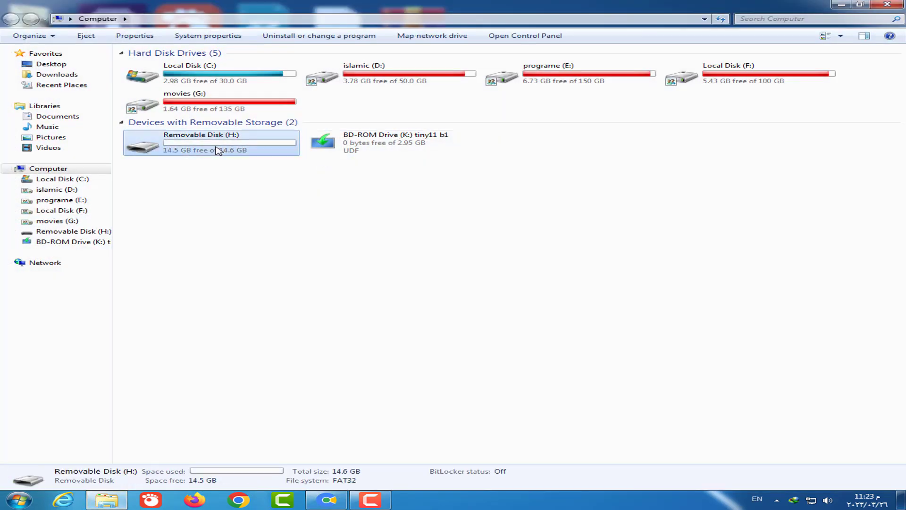
{"action": "double_click", "coordinate": [218, 151]}
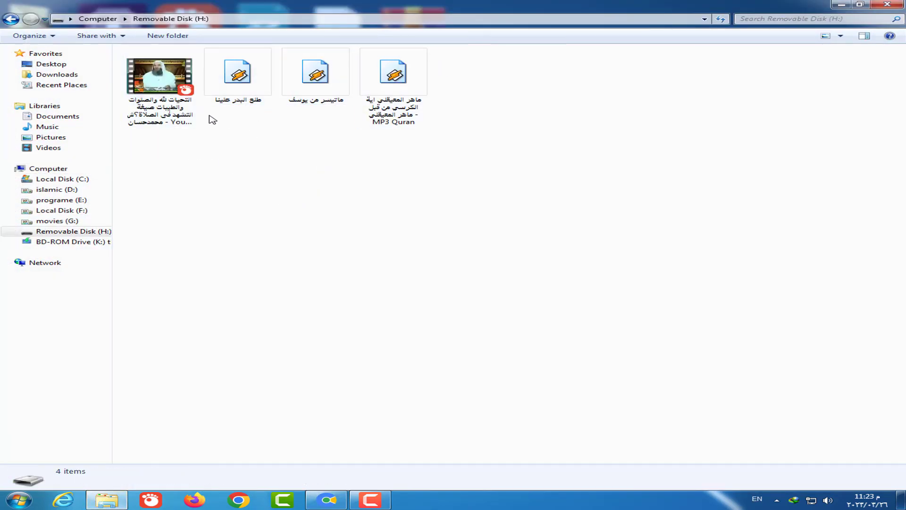
- Check the file system of Removable Disk (H:) in its properties and close the dialog
{"action": "right_click", "coordinate": [310, 193]}
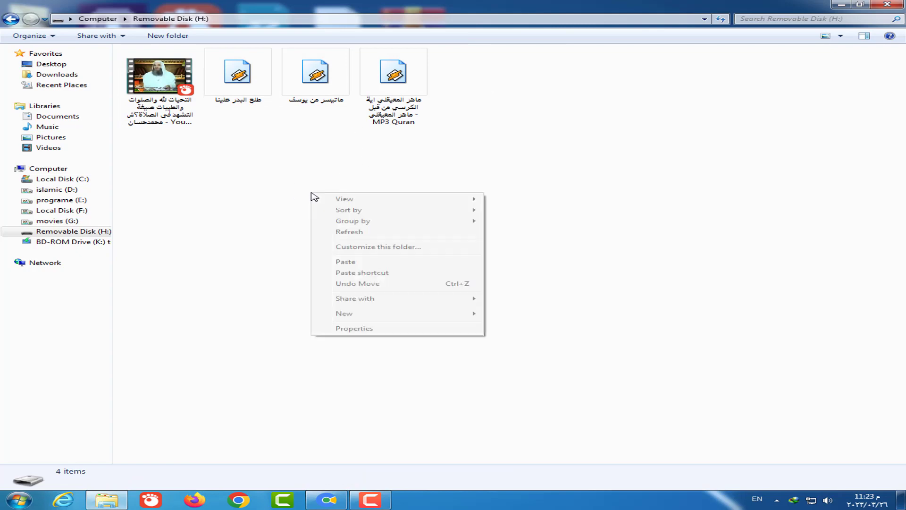
{"action": "left_click", "coordinate": [376, 333]}
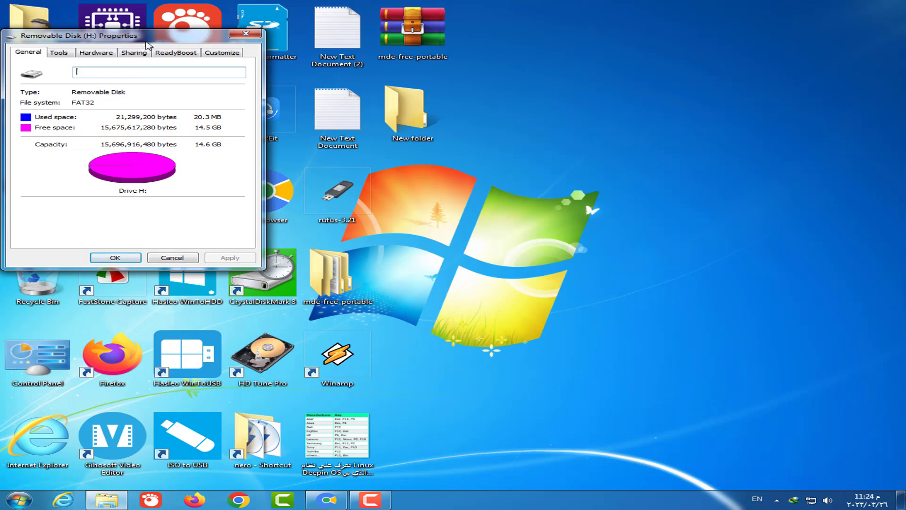
{"action": "left_click_drag", "start_coordinate": [146, 38], "coordinate": [278, 103]}
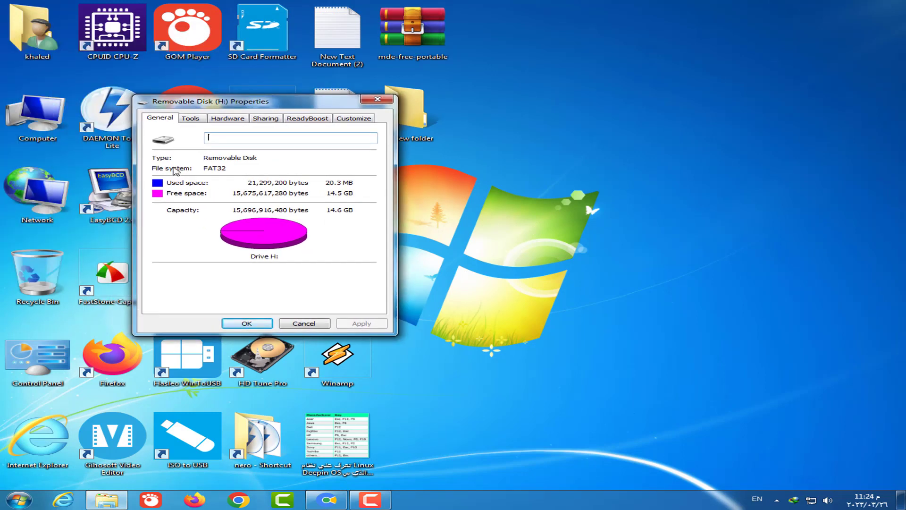
{"action": "left_click", "coordinate": [378, 100]}
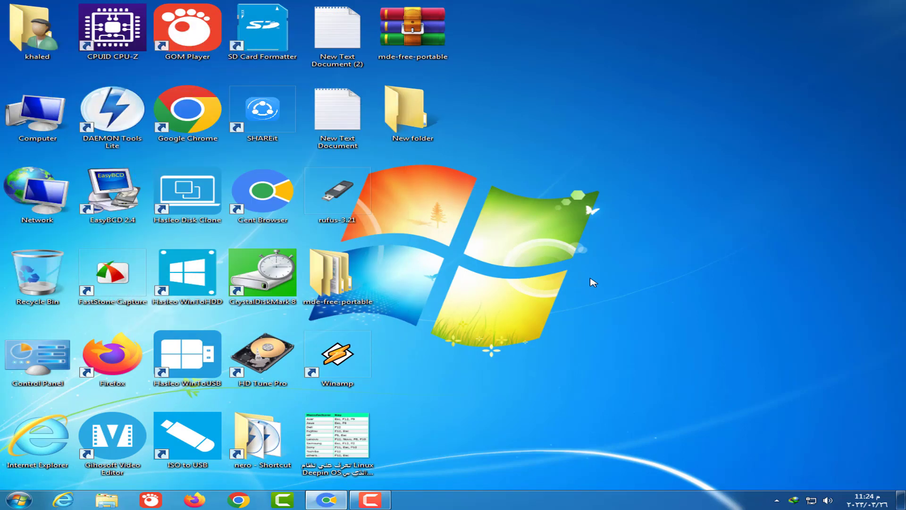